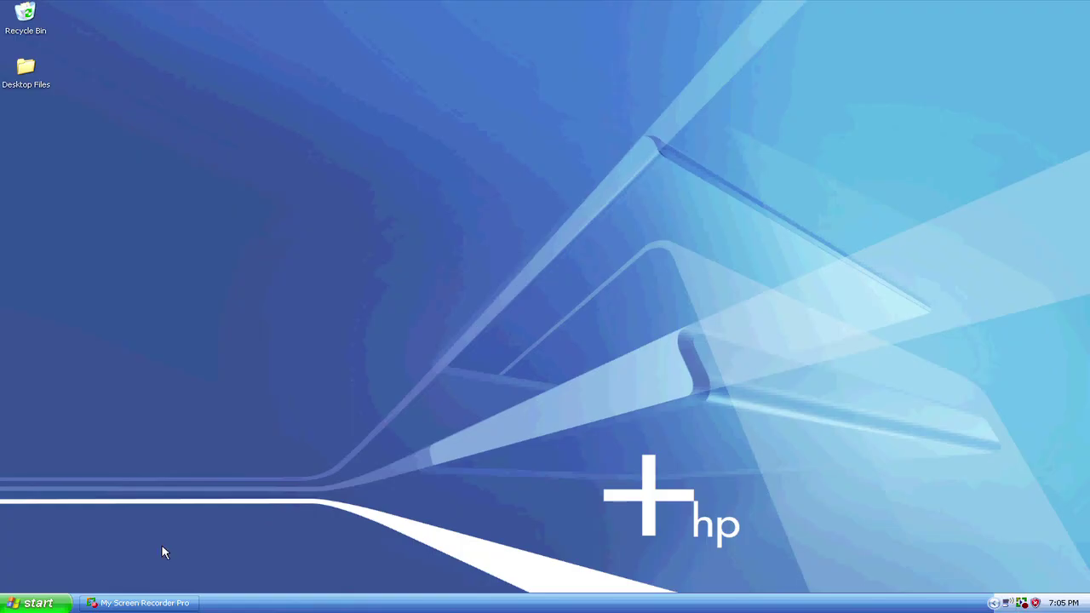
Step: Launch Internet Explorer from the Start menu and open its Tools menu
left_click(34, 603)
left_click(39, 218)
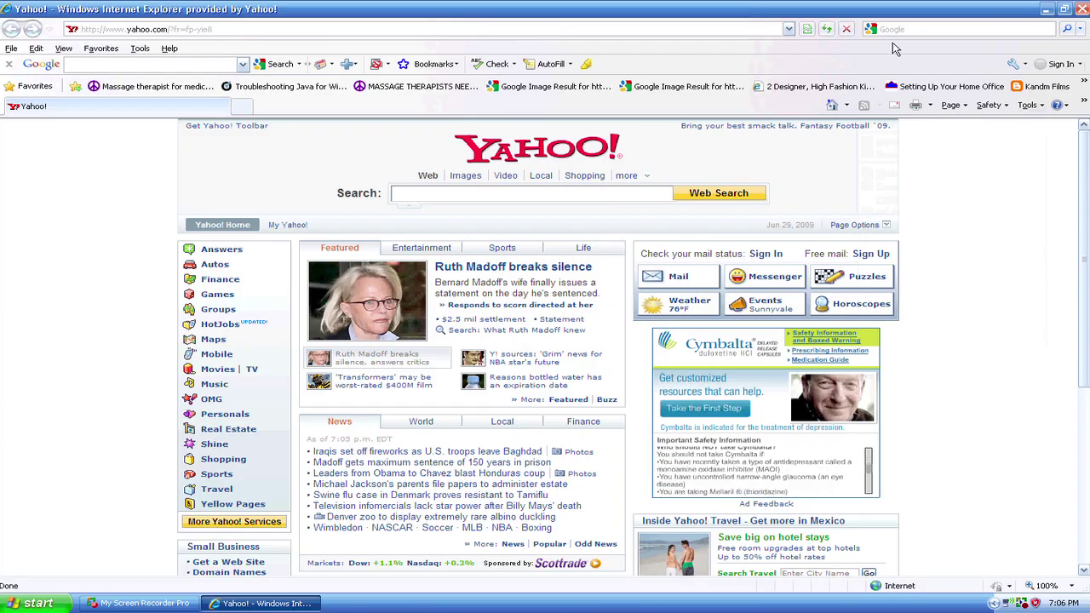
left_click(1040, 106)
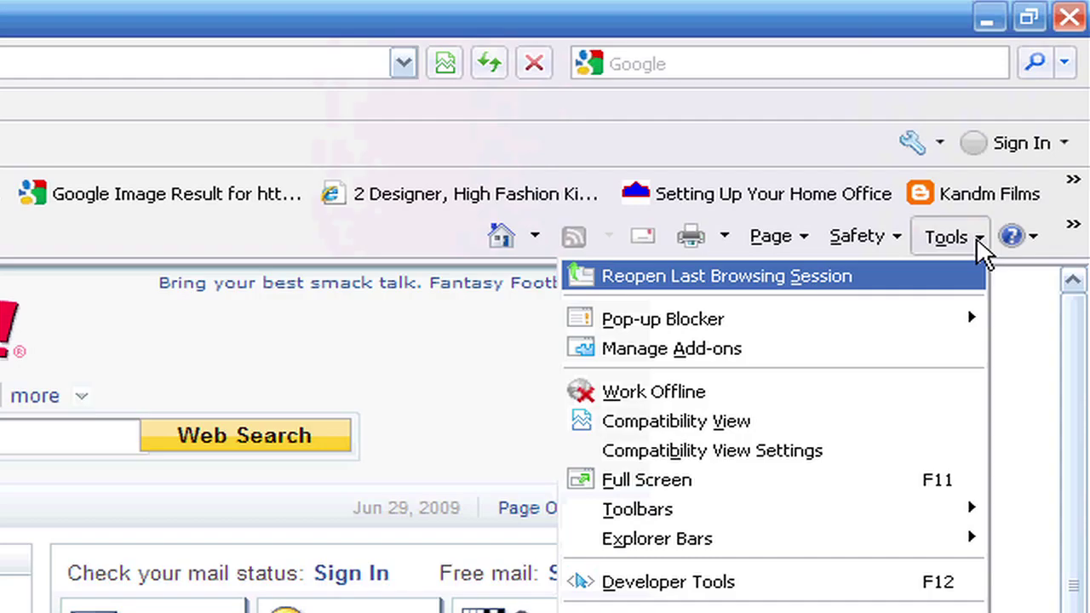
mouse_move(663, 319)
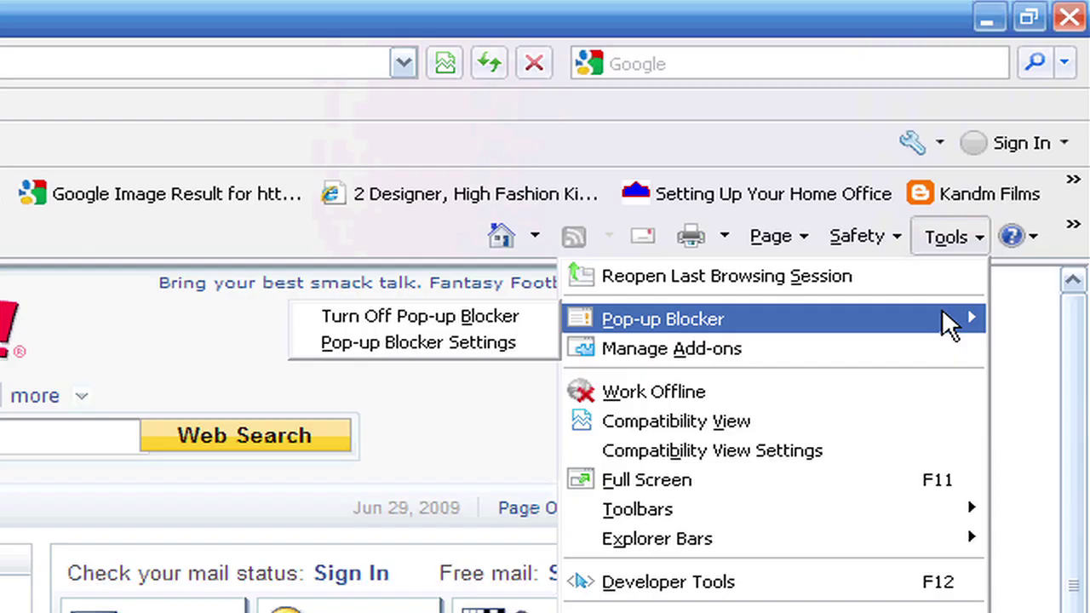
left_click(488, 338)
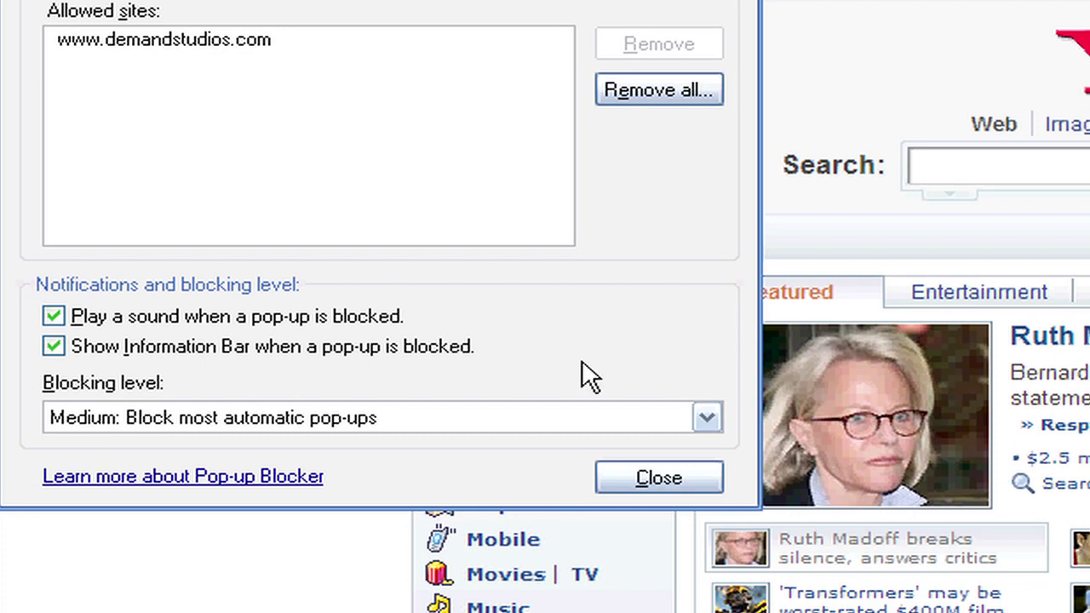
Step: Change the pop-up Blocking level from Medium to High: Block all pop-ups
left_click(707, 417)
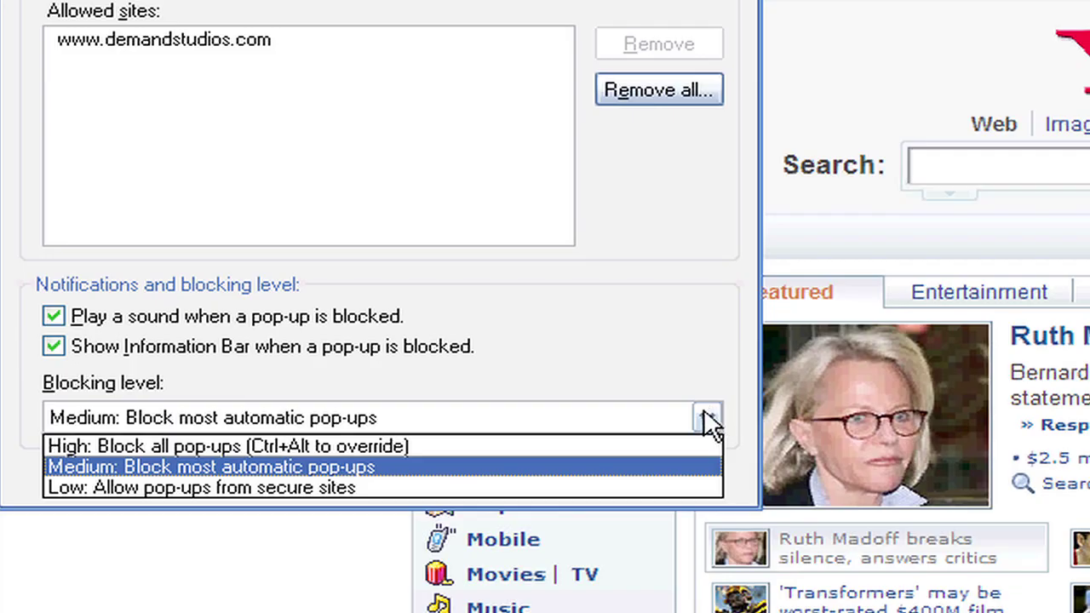
left_click(467, 446)
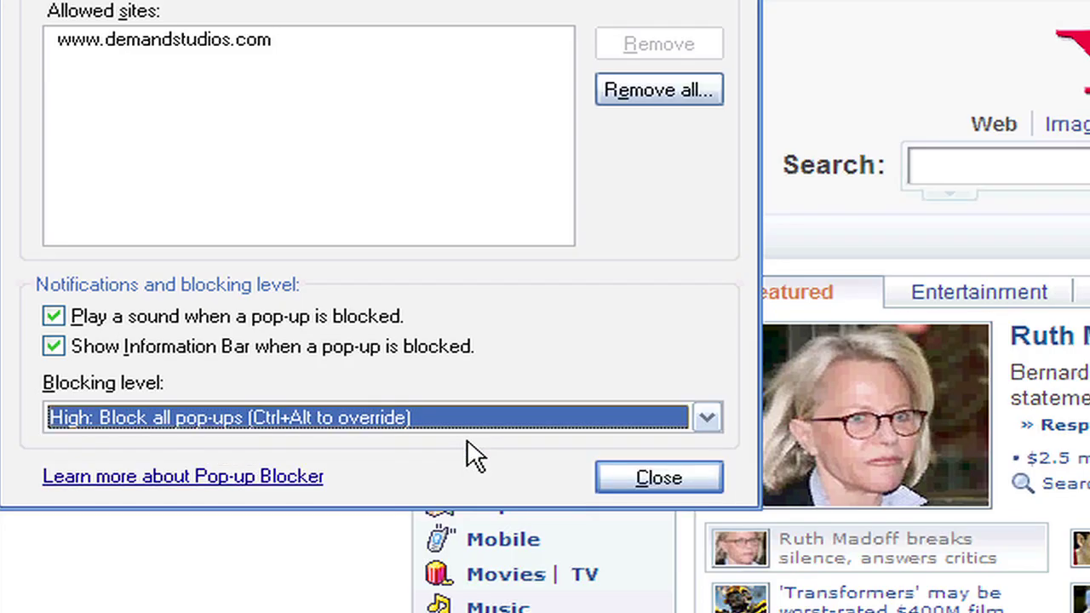